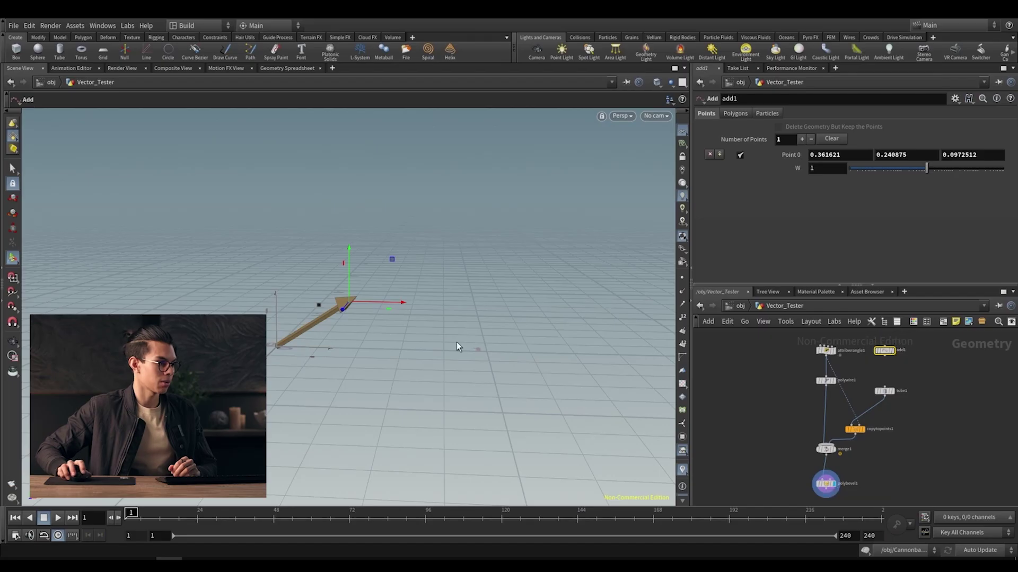
Move the add1 point through several positions around the origin to swing the vector arrow in different directions
drag(344, 312, 429, 281)
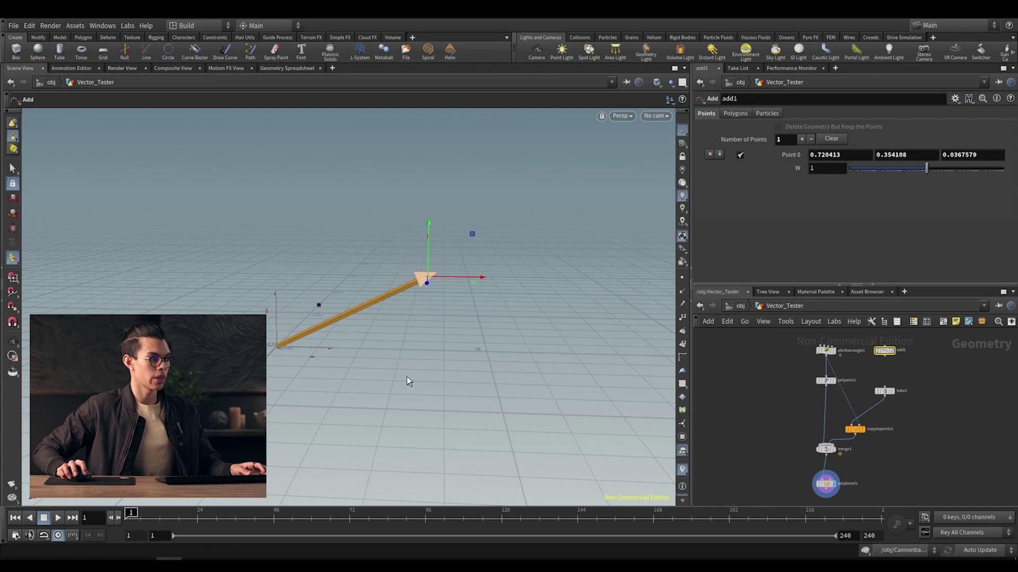
drag(421, 279, 112, 243)
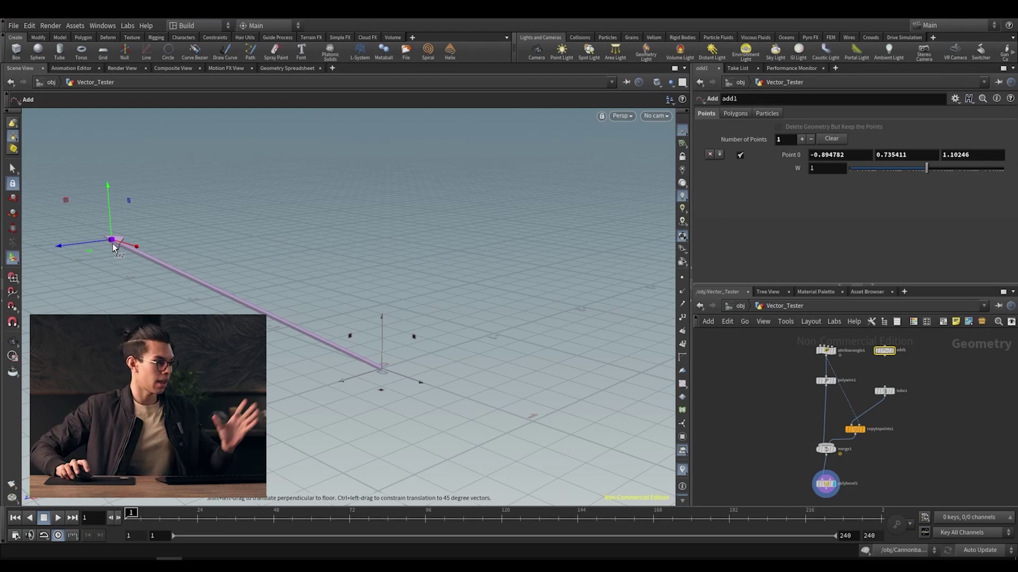
drag(112, 243, 417, 235)
key(Escape)
mouse_move(451, 308)
mouse_down()
mouse_move(479, 284)
mouse_move(514, 279)
mouse_move(454, 295)
mouse_up()
key(Return)
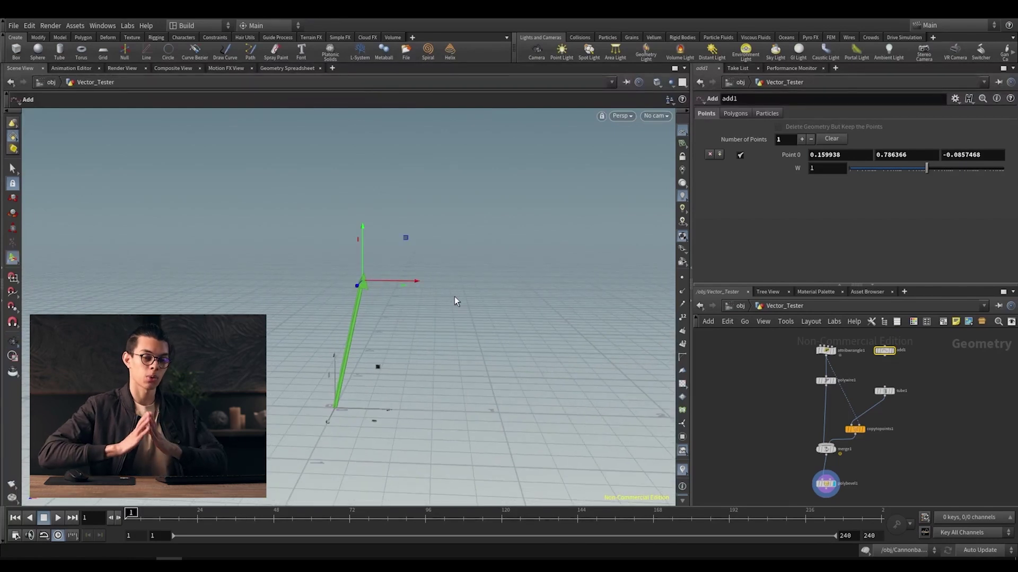
Shrink the vector by moving the add1 point close to the origin, and lengthen it to about (1.78, 1.41, -0.18)
click(454, 297)
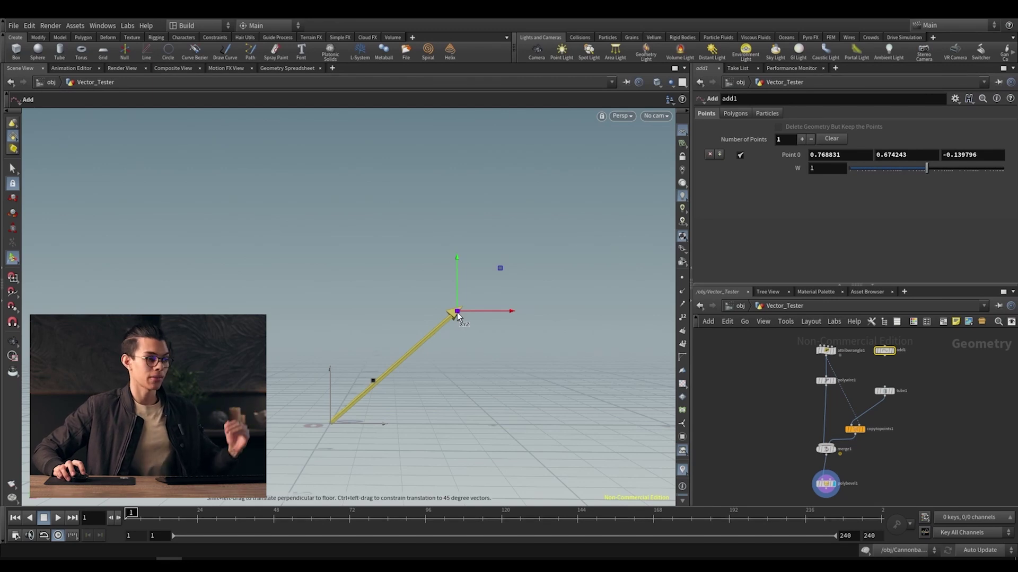
drag(457, 312, 375, 380)
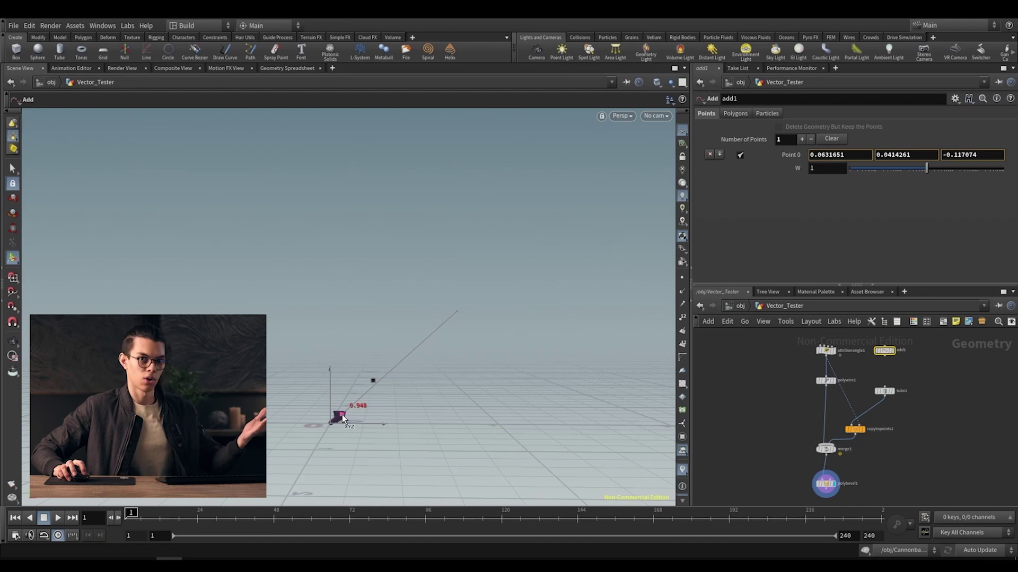
drag(345, 414, 624, 195)
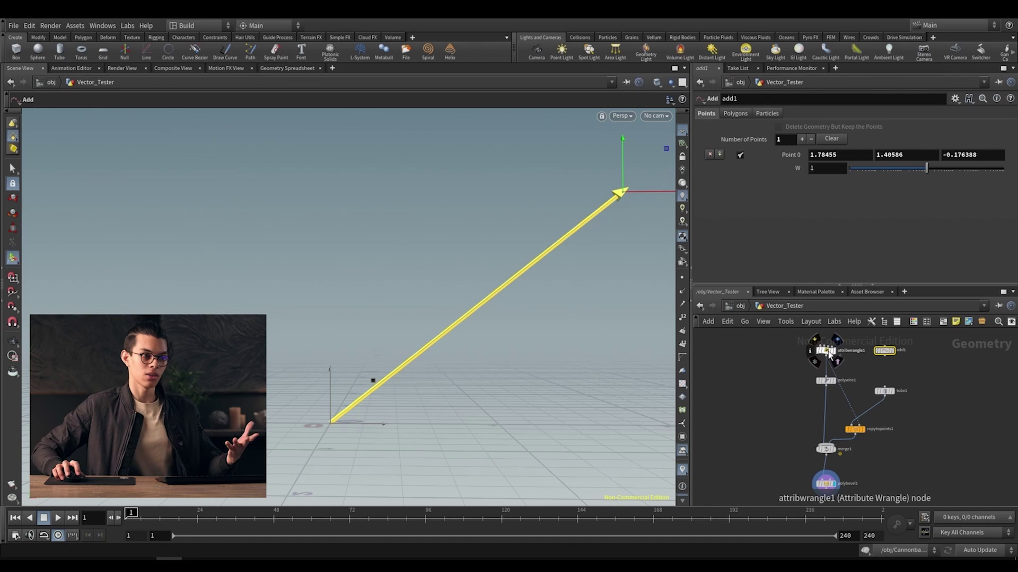
Enable Normalize on attribwrangle1 and move the add1 point to about (0.02, 1.08, -0.09) so the vector points upward
click(829, 353)
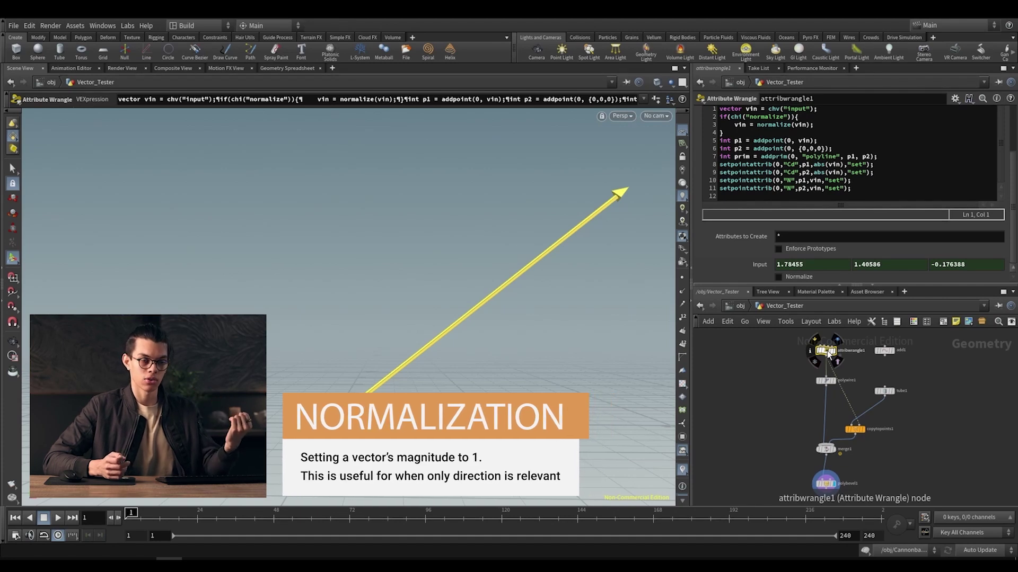
click(779, 277)
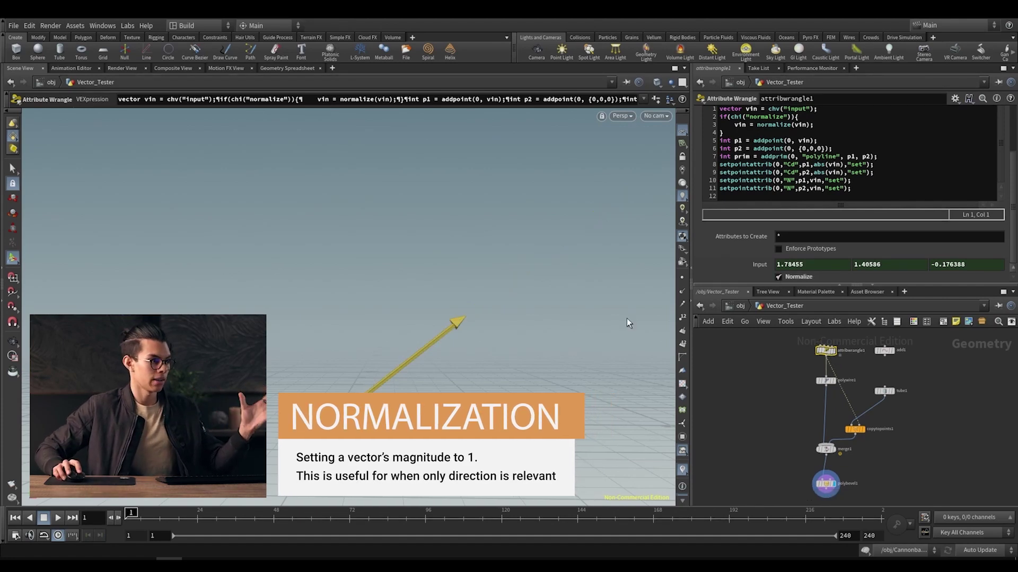
click(884, 350)
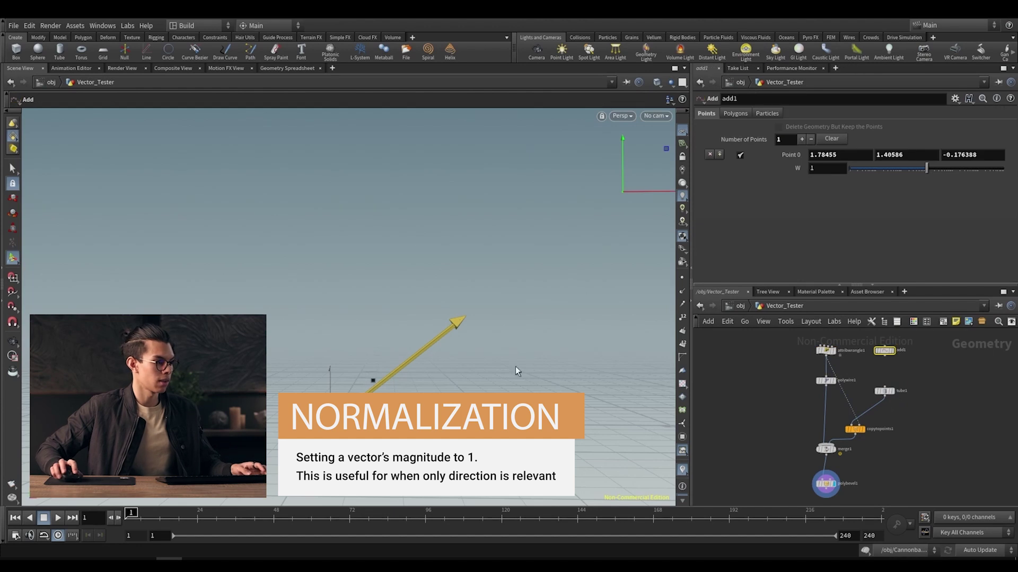
drag(623, 192, 335, 244)
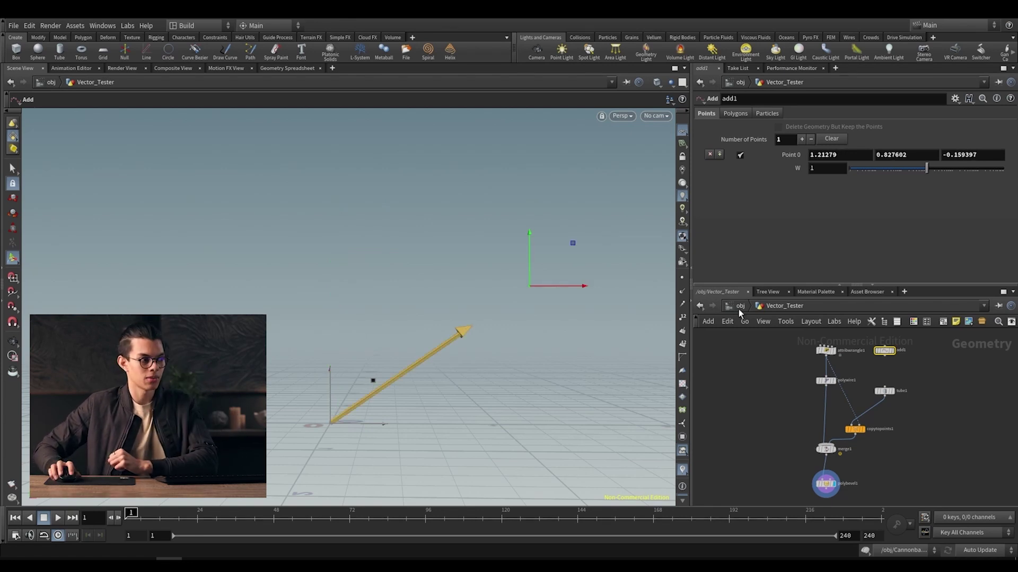
Leave the Vector_Tester network, open the Cannonball_Thing geometry network and select its CONTROL node
click(739, 309)
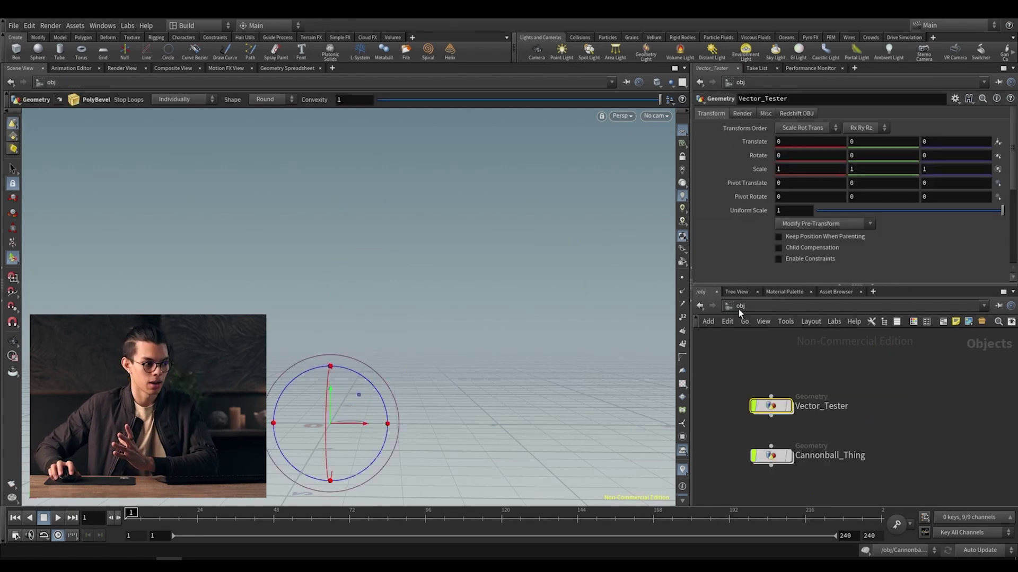
double_click(771, 457)
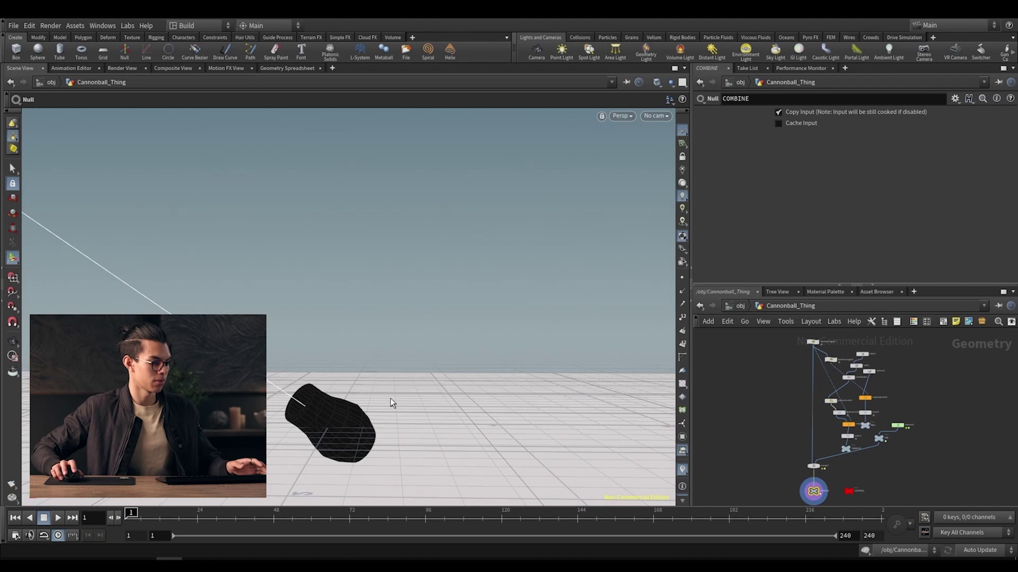
alt+drag(346, 375, 375, 319)
scroll(869, 354, up, 3)
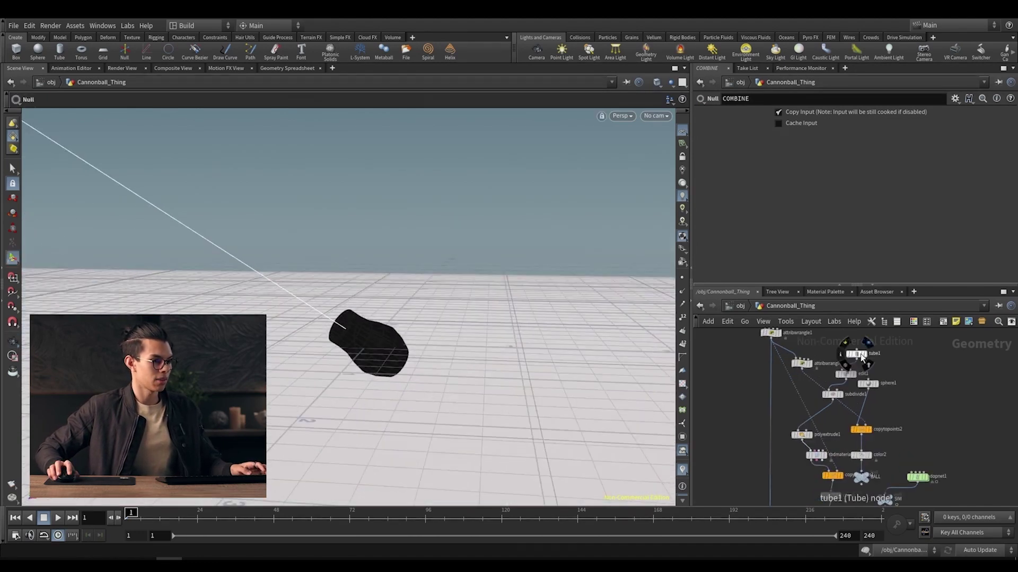
middle_drag(931, 379, 947, 339)
scroll(947, 338, down, 3)
scroll(889, 498, up, 4)
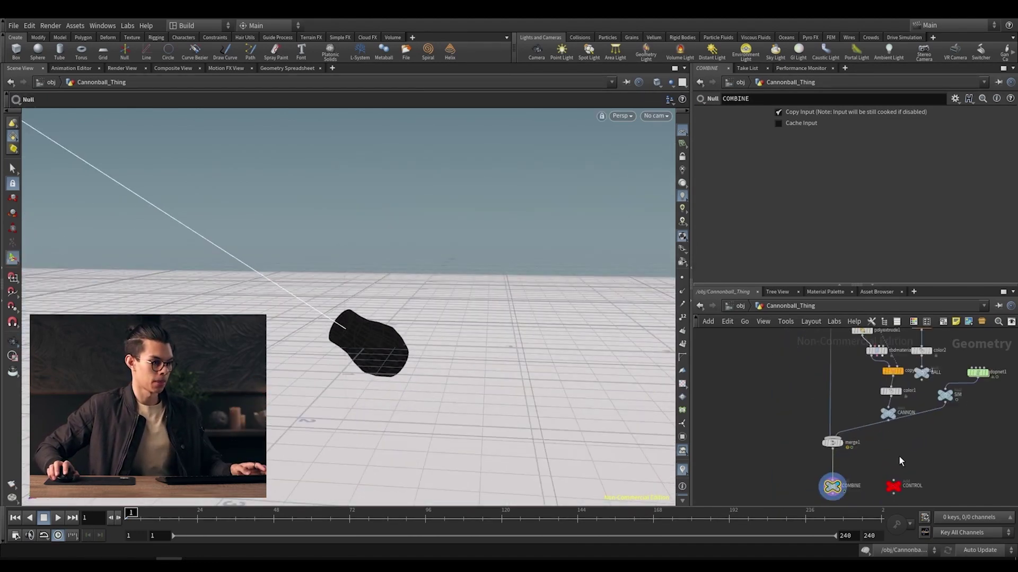
click(890, 494)
Aim the cannon in different directions with the CONTROL point, ending at about (-1.05, 1.33, -0.72)
drag(325, 412, 442, 374)
drag(101, 117, 572, 383)
alt+middle_drag(572, 382, 416, 337)
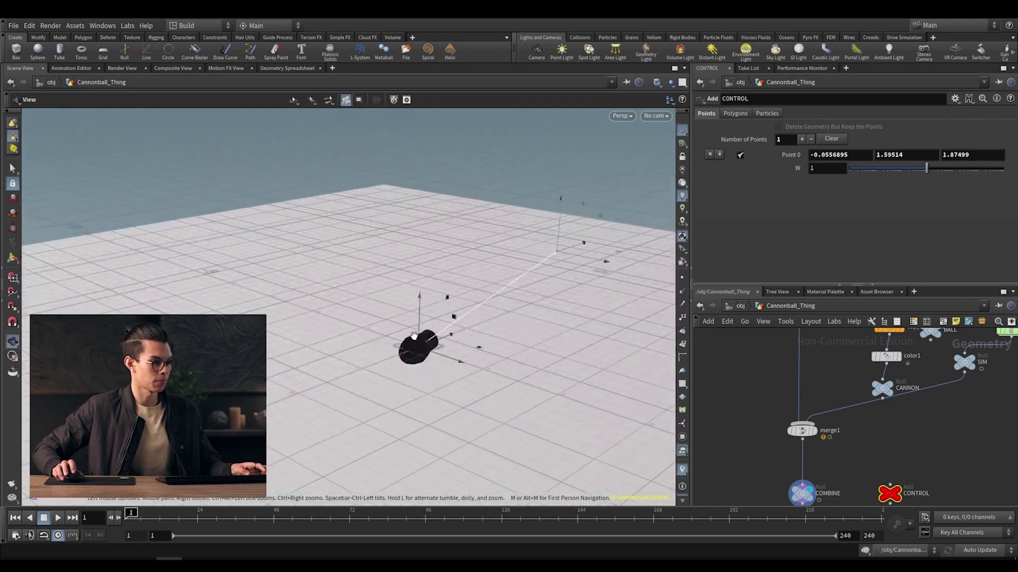
alt+drag(415, 337, 291, 259)
key(Return)
alt+drag(501, 333, 420, 340)
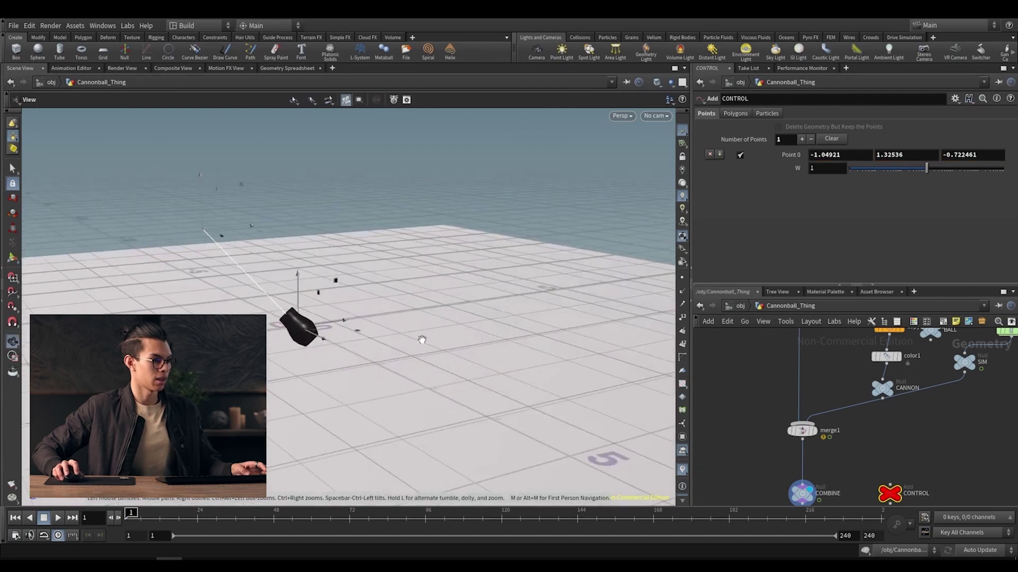
Lengthen the cannon's vector by moving the CONTROL point to about (-2.79, 1.33, -2.02), and play the cannonball simulation
middle_drag(915, 394, 839, 416)
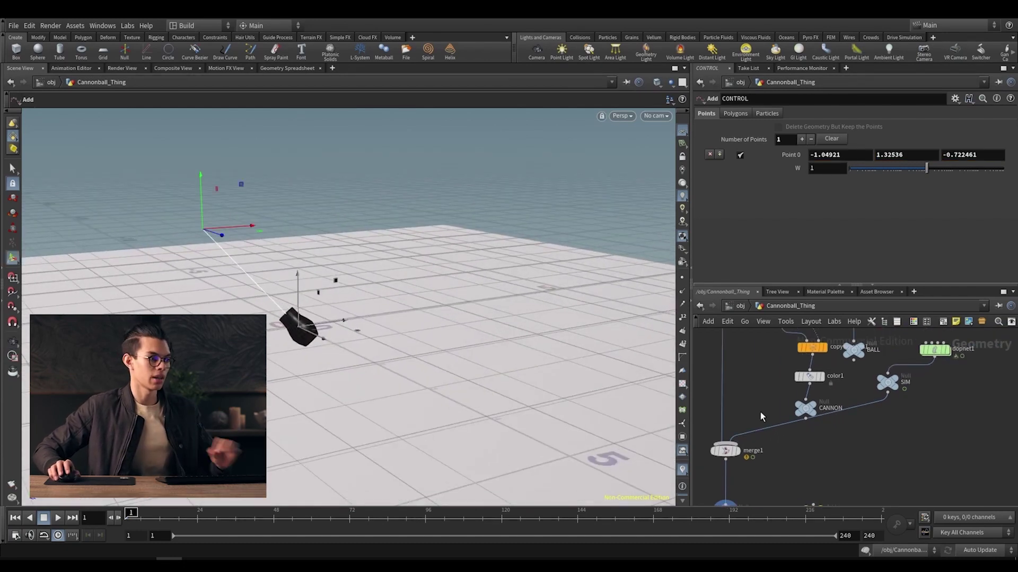
key(Escape)
drag(408, 334, 389, 307)
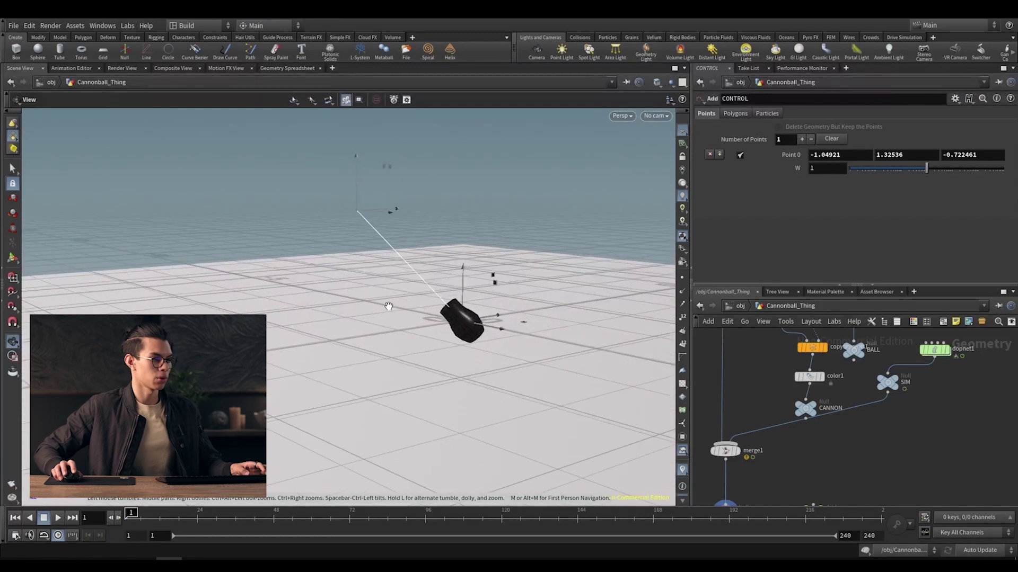
key(Return)
drag(352, 214, 167, 210)
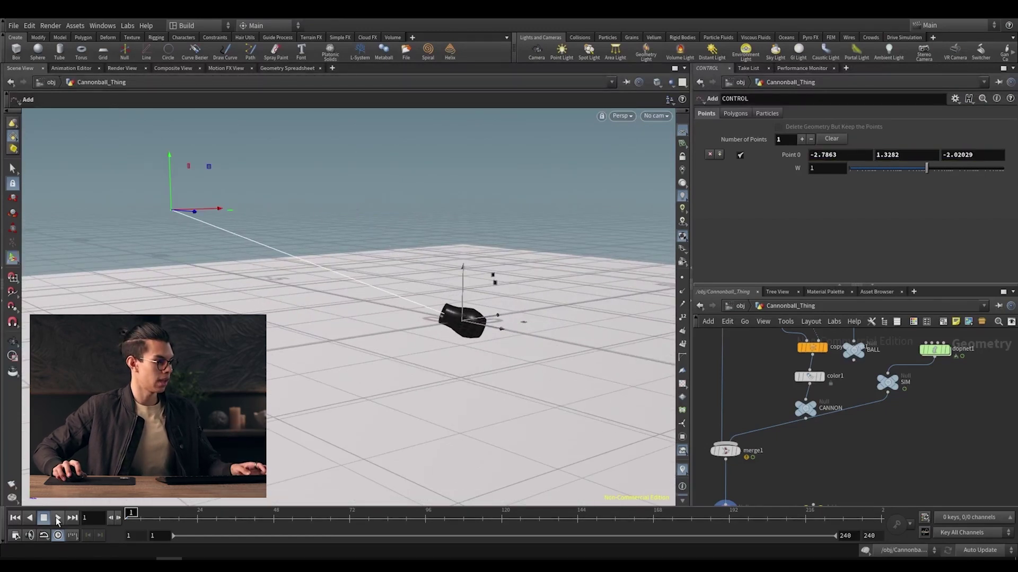
mouse_move(202, 524)
mouse_down()
mouse_move(133, 528)
mouse_move(175, 521)
mouse_up()
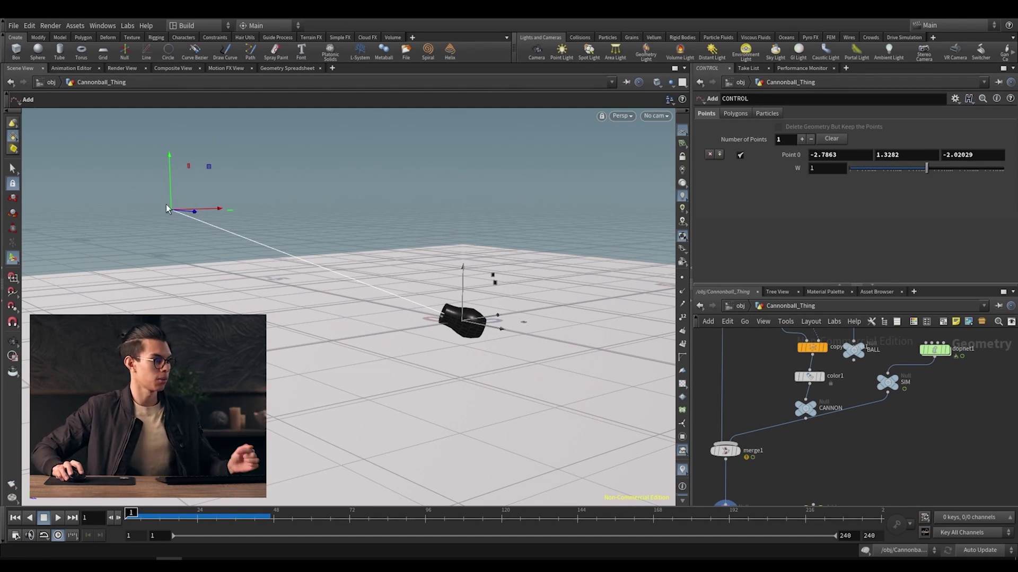
Shorten the cannon's vector to about (0.51, 0.28, 0.66) with the CONTROL point, play the simulation and rewind to frame 1
drag(577, 227, 535, 299)
alt+middle_drag(555, 357, 393, 345)
scroll(393, 344, up, 3)
key(Return)
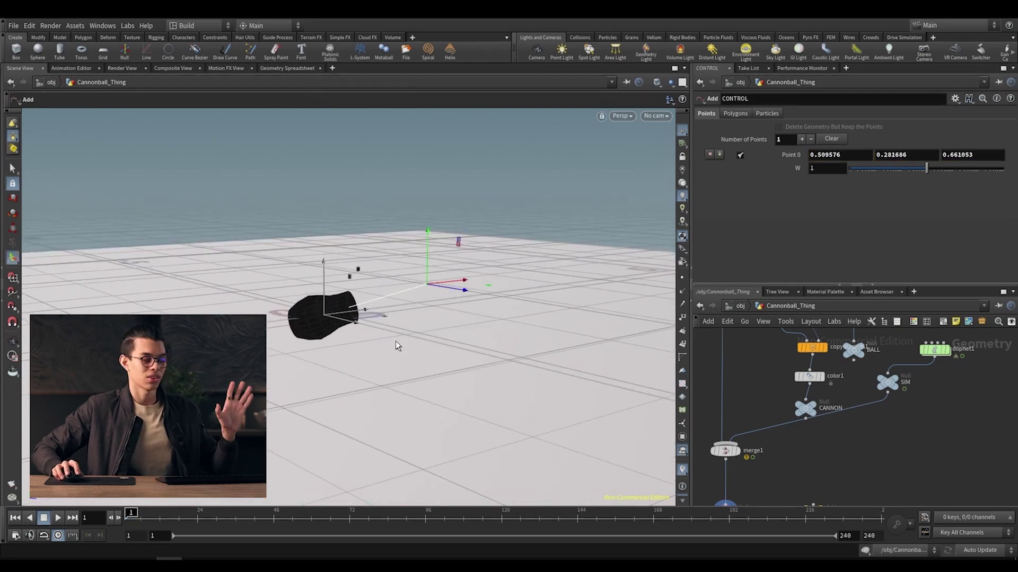
click(58, 519)
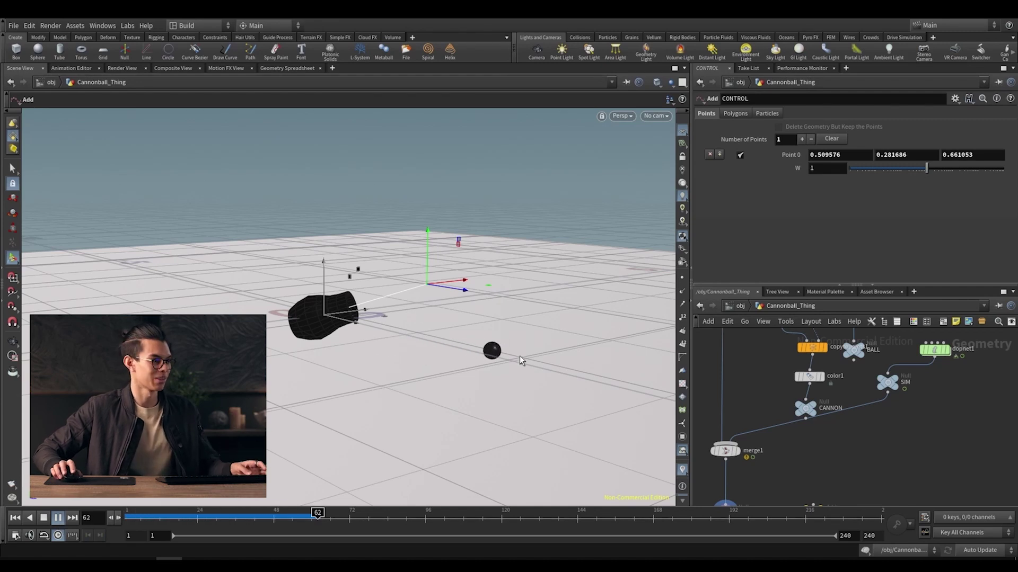
alt+middle_drag(520, 355, 420, 354)
alt+right_drag(421, 355, 373, 334)
click(15, 518)
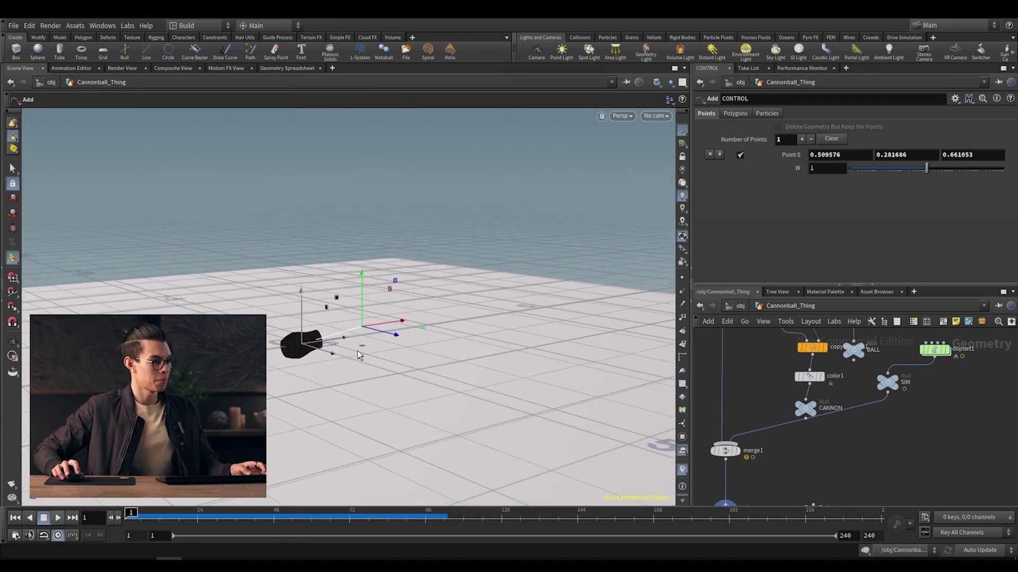
Move the CONTROL point far from the cannon to about (4.60, 2.16, 3.32), play the simulation and rewind to frame 1
drag(361, 327, 734, 181)
alt+middle_drag(598, 289, 359, 308)
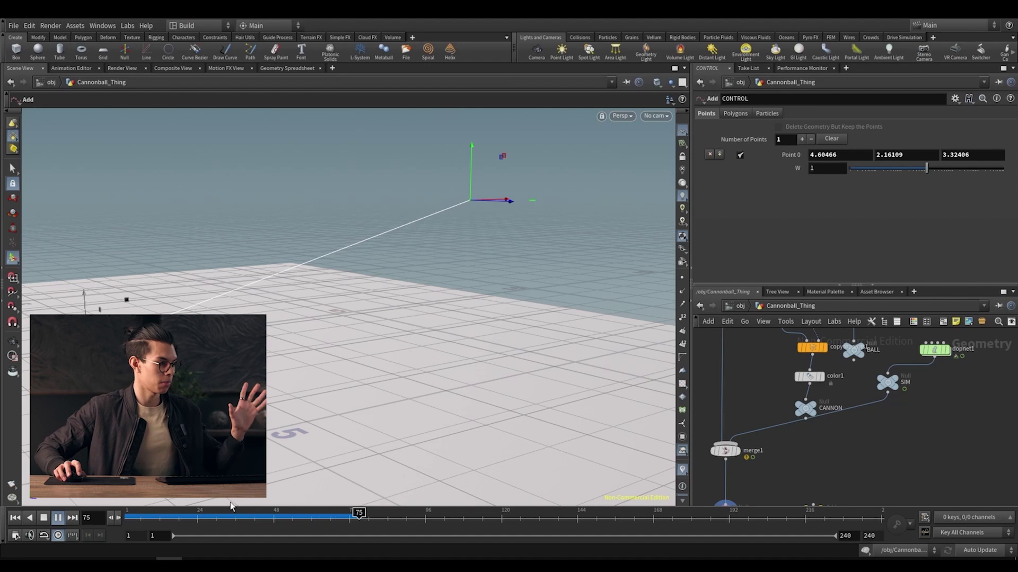
key(ctrl+Up)
alt+drag(438, 393, 389, 354)
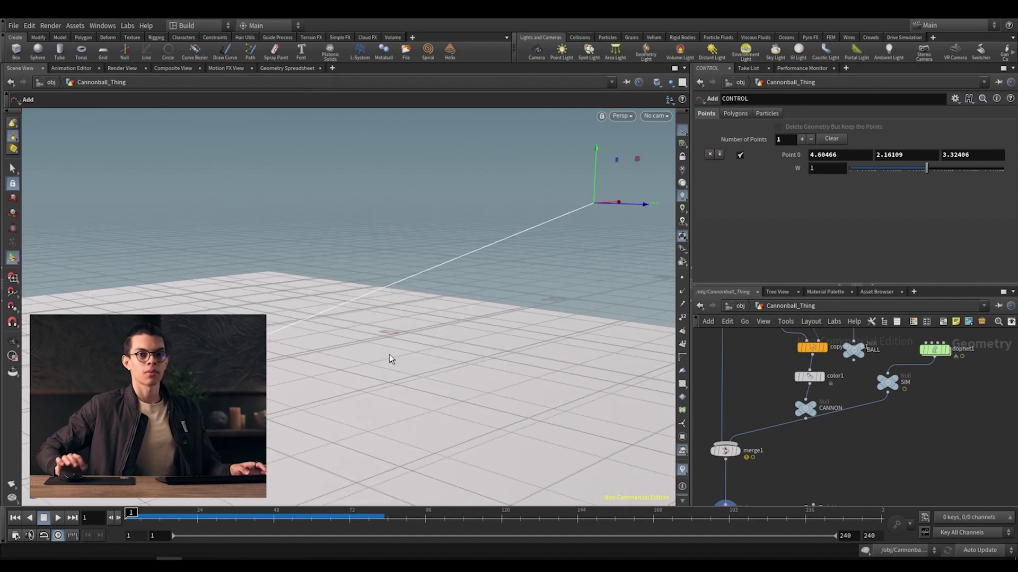